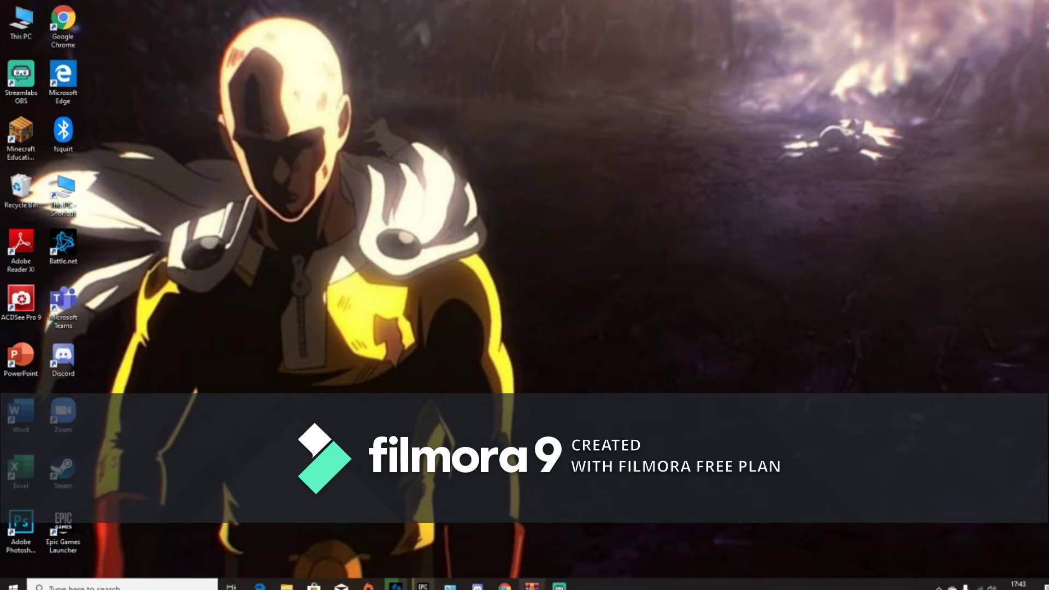
Step: Open Chrome full screen and run a Google search for 'sades'
double_click(63, 21)
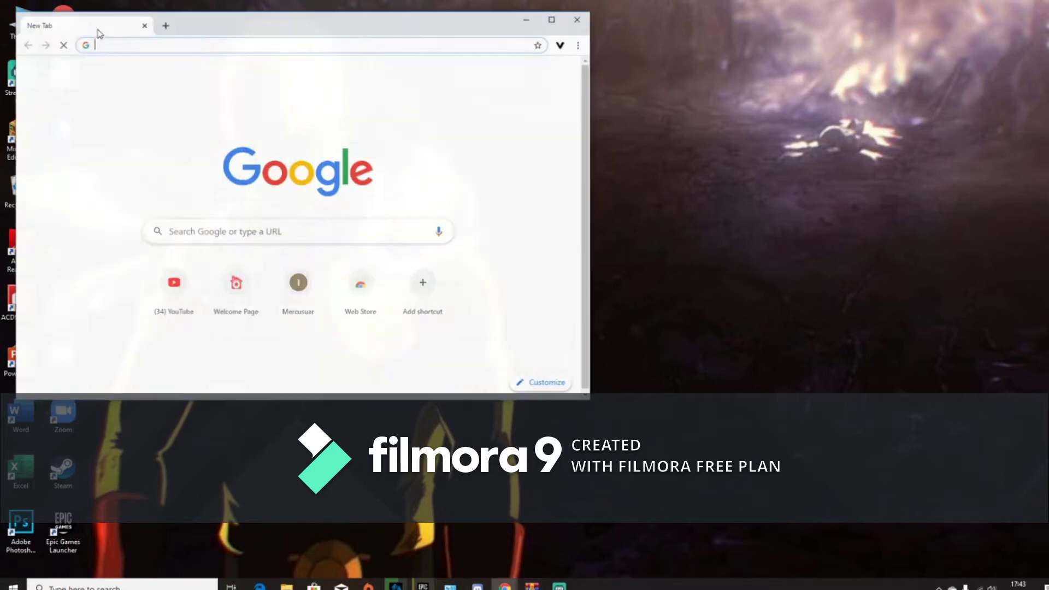
left_click(551, 19)
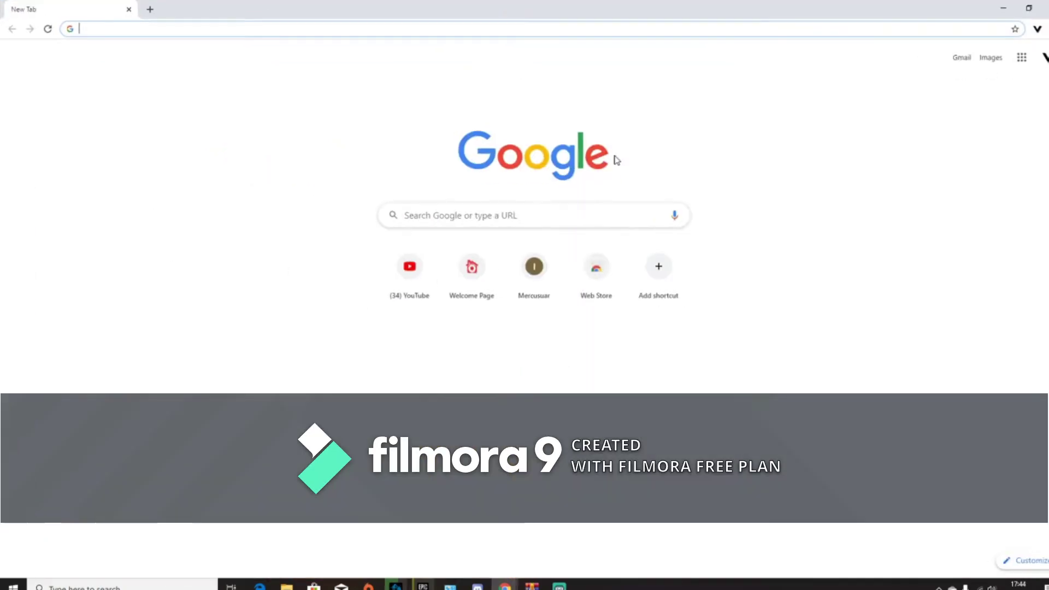
left_click(555, 218)
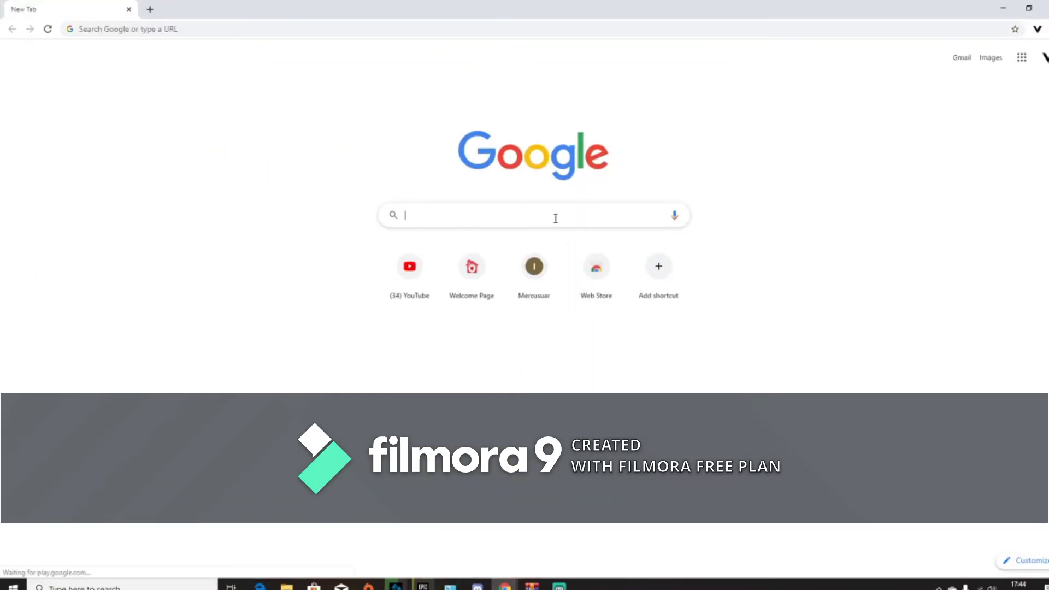
type("sade")
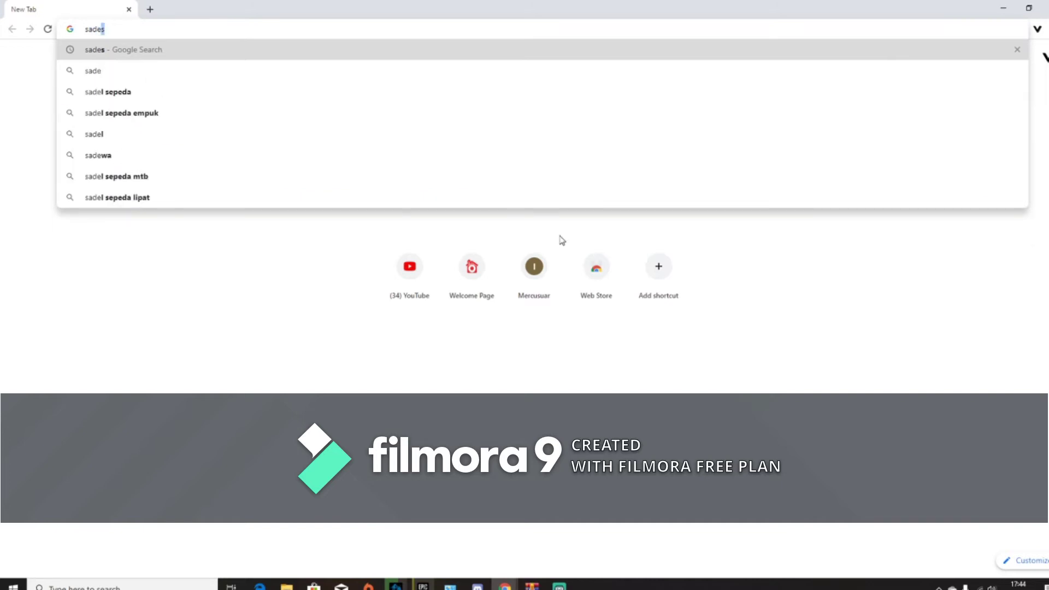
type("s")
key("Return")
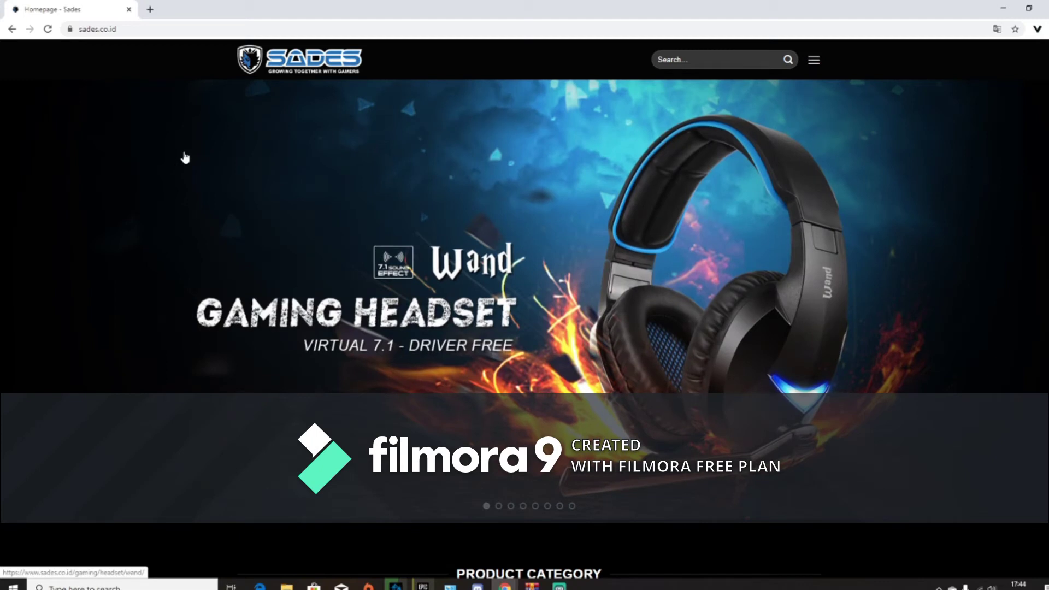
Step: Go to the Download Driver page from the site menu and scroll toward the Sades Lance entry
left_click(814, 60)
left_click(812, 58)
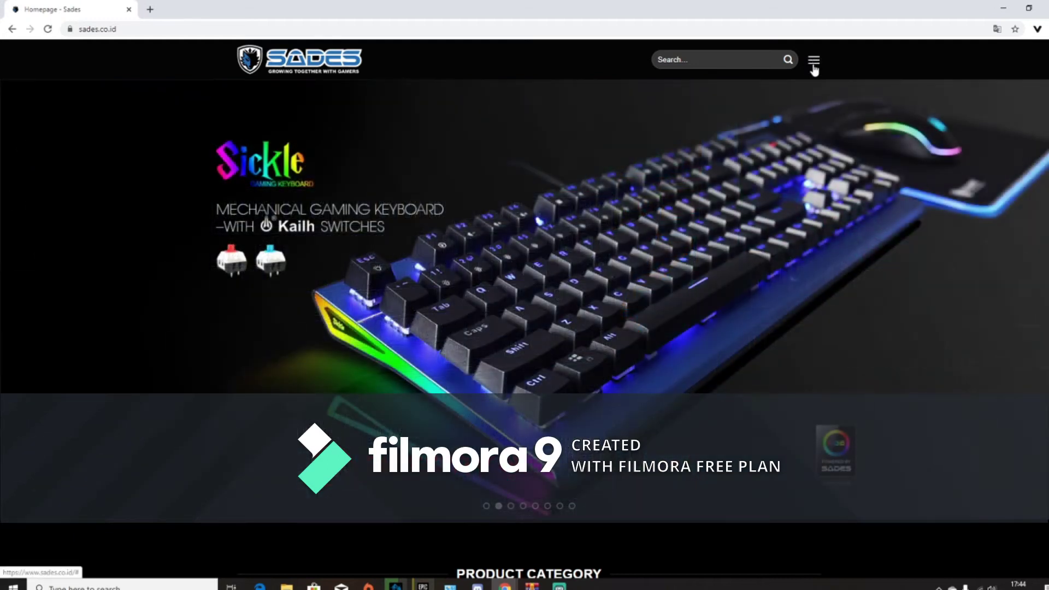
left_click(814, 62)
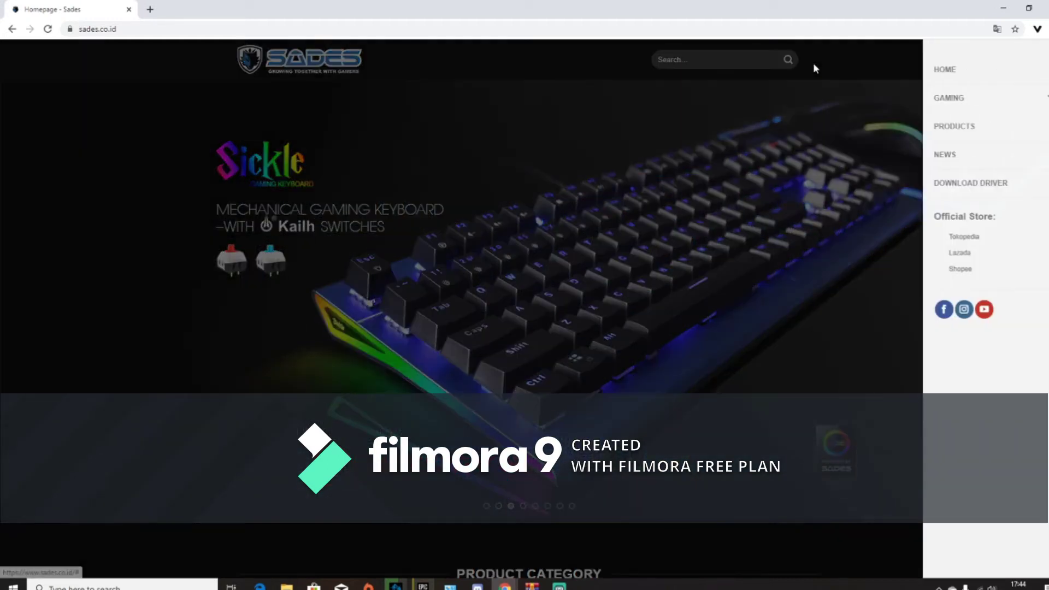
left_click(999, 185)
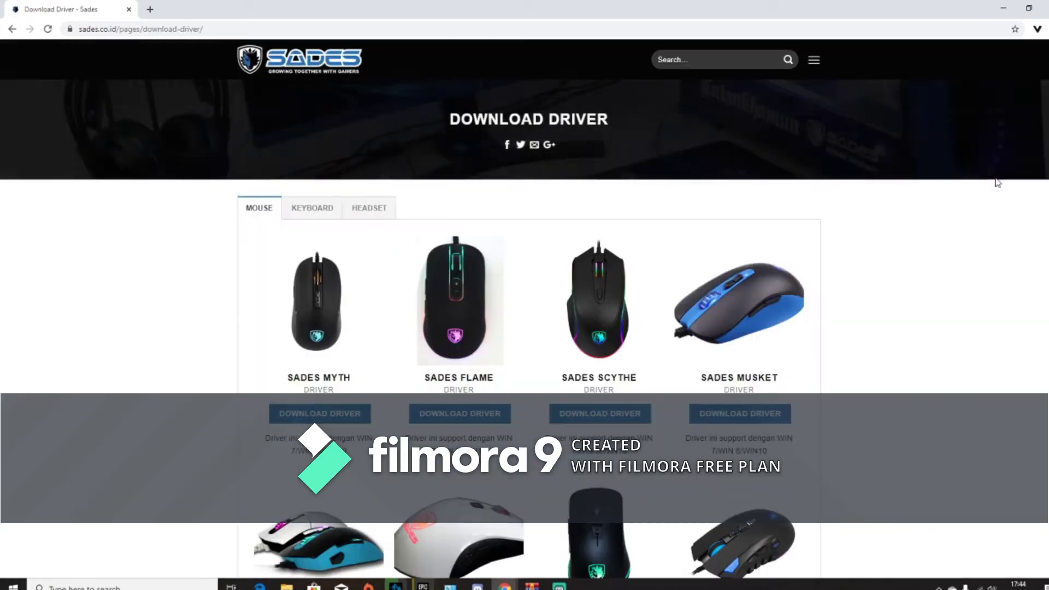
scroll(754, 459, "down", 2)
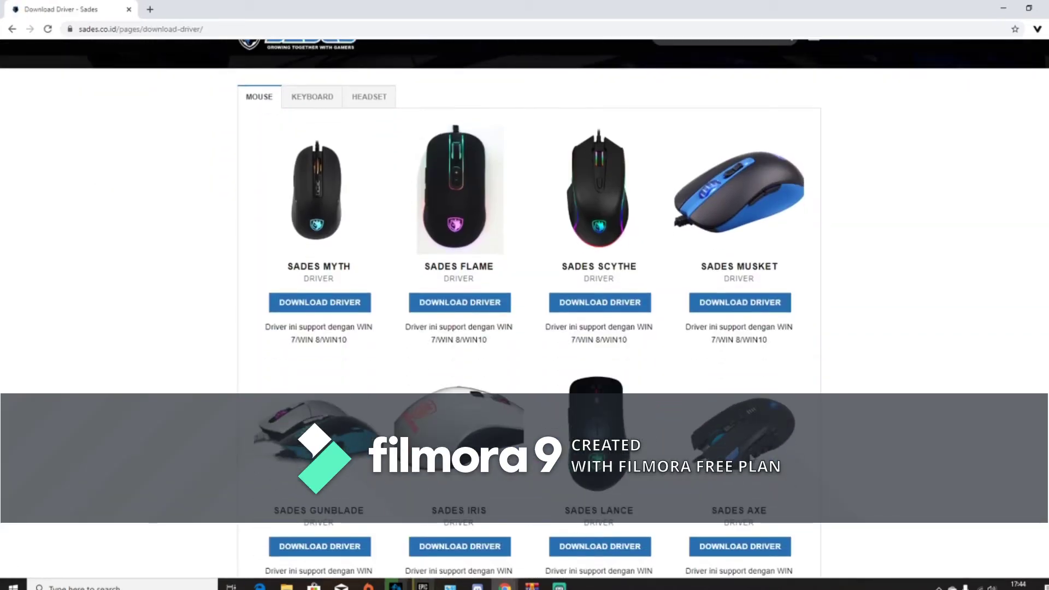
scroll(746, 451, "down", 1)
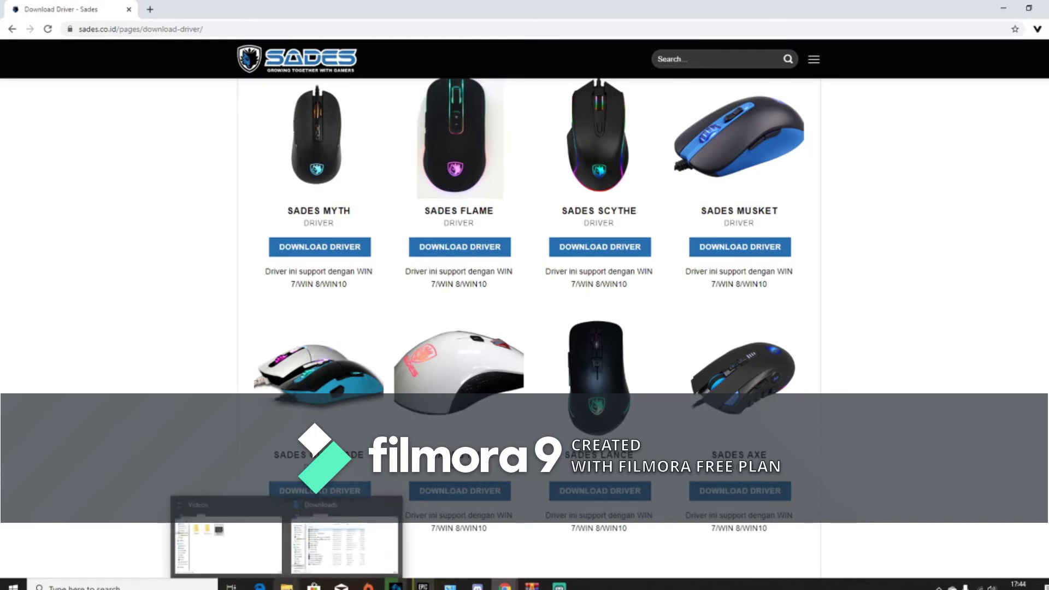
Step: Switch to File Explorer and show the Downloads folder with the Sades-Lance zip archives
left_click(287, 586)
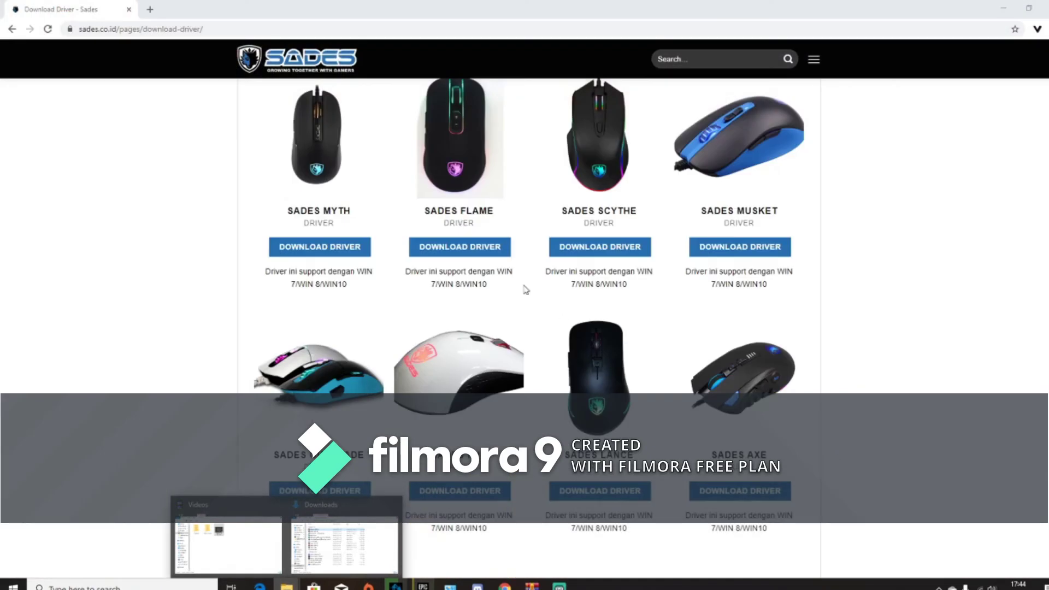
left_click(264, 550)
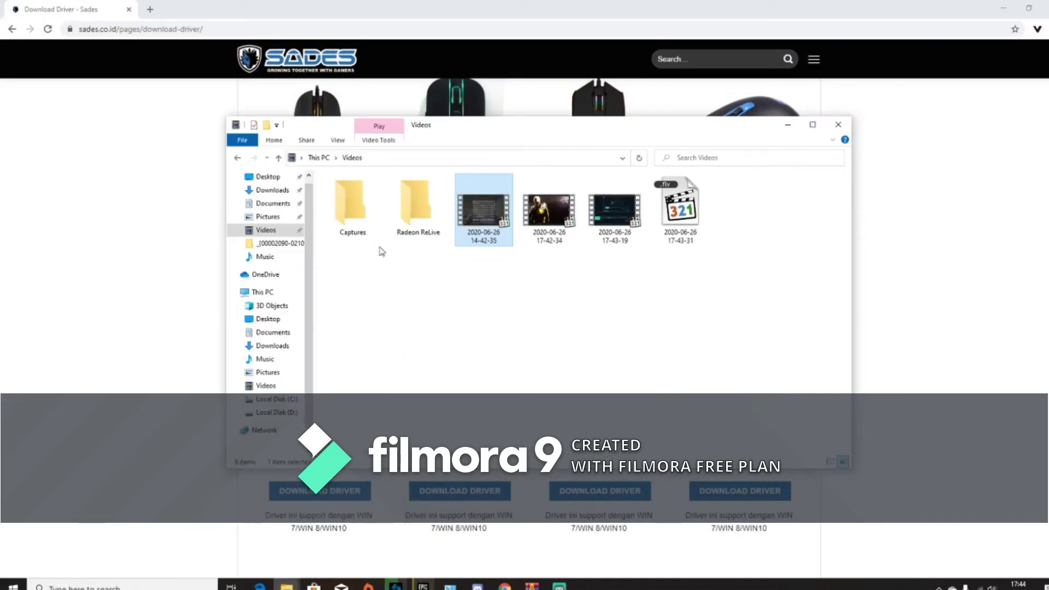
left_click(271, 190)
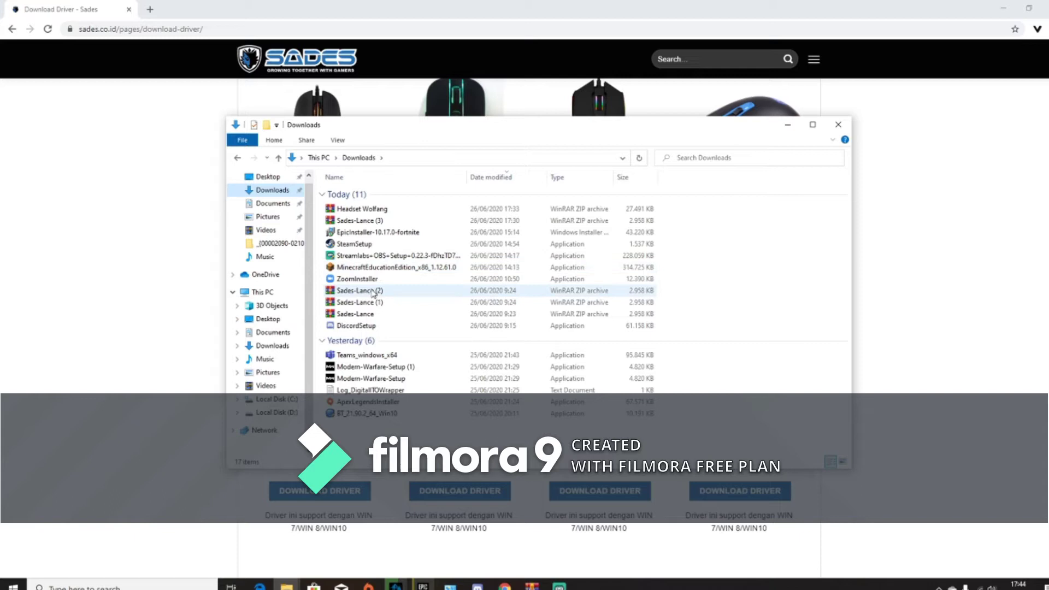
Step: Open Sades-Lance.zip, enter its Sades Lance folder and run OemDrv.exe
double_click(376, 319)
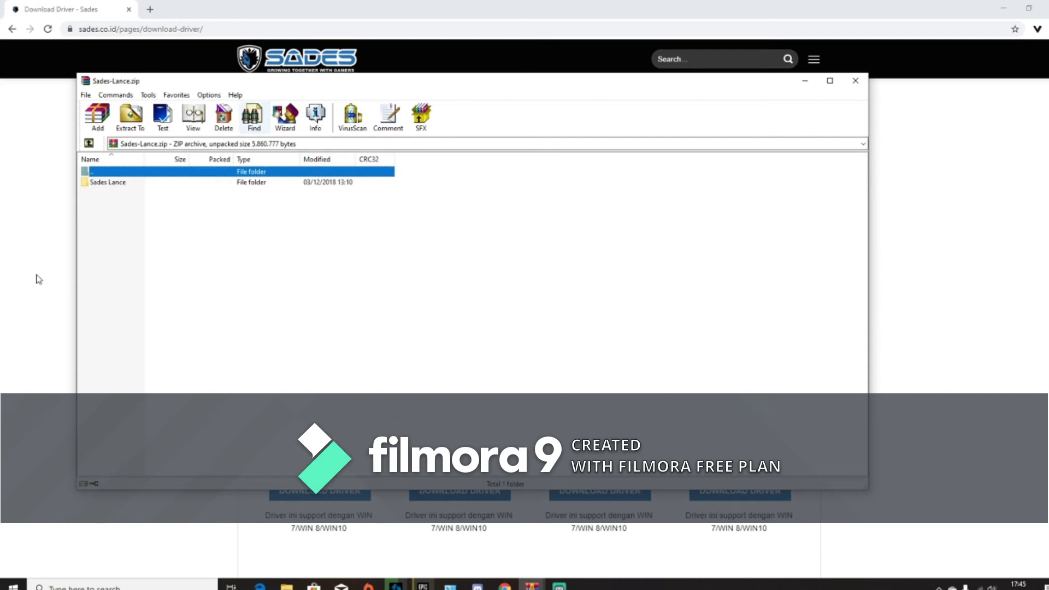
double_click(237, 183)
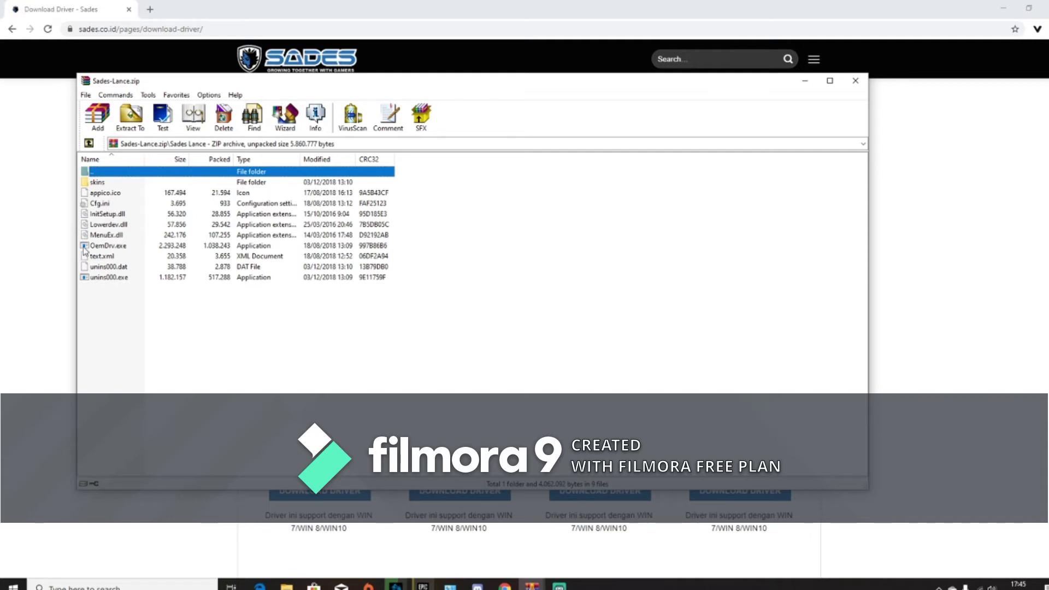
double_click(115, 246)
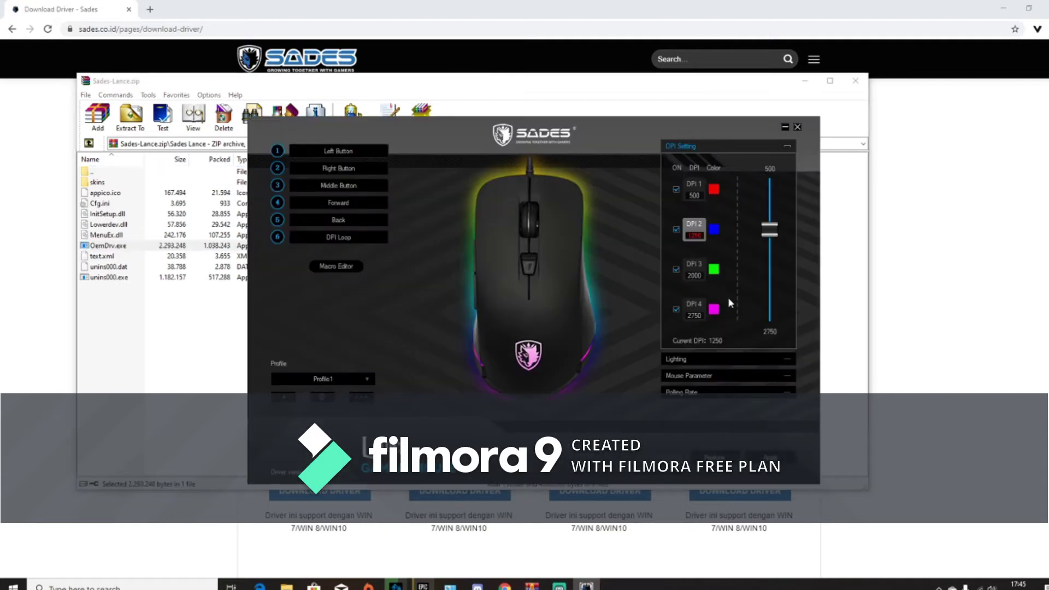
Step: Set DPI level 2 from 2750 to about 1376 and apply it to the mouse
left_click_drag(772, 230, 772, 312)
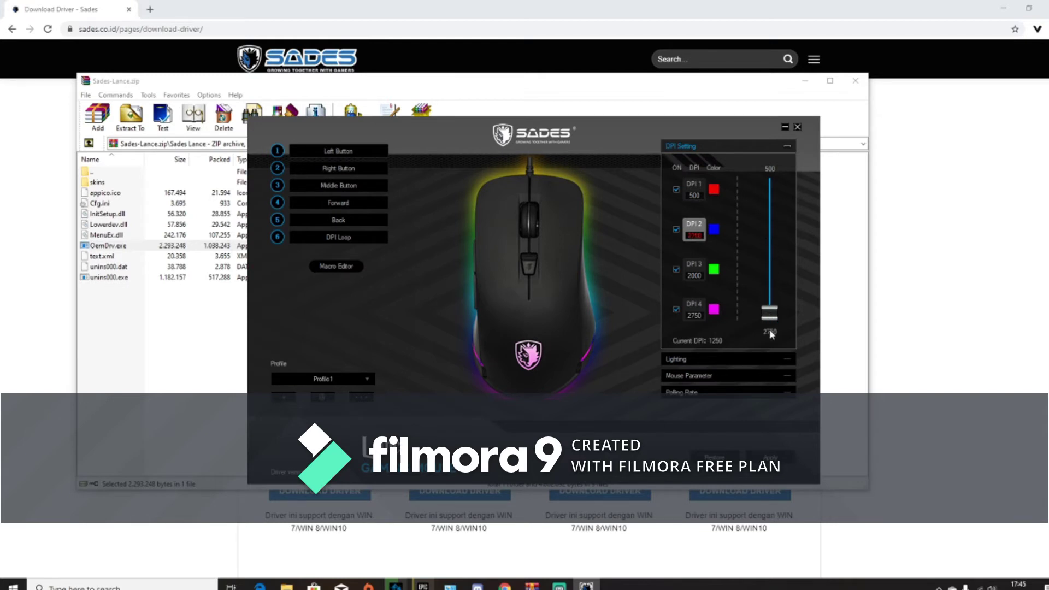
left_click(768, 242)
left_click_drag(771, 249, 772, 263)
left_click(770, 457)
Step: Open Lighting, view the blue colour without changing it, and list the effects, keeping Flicker
left_click(728, 362)
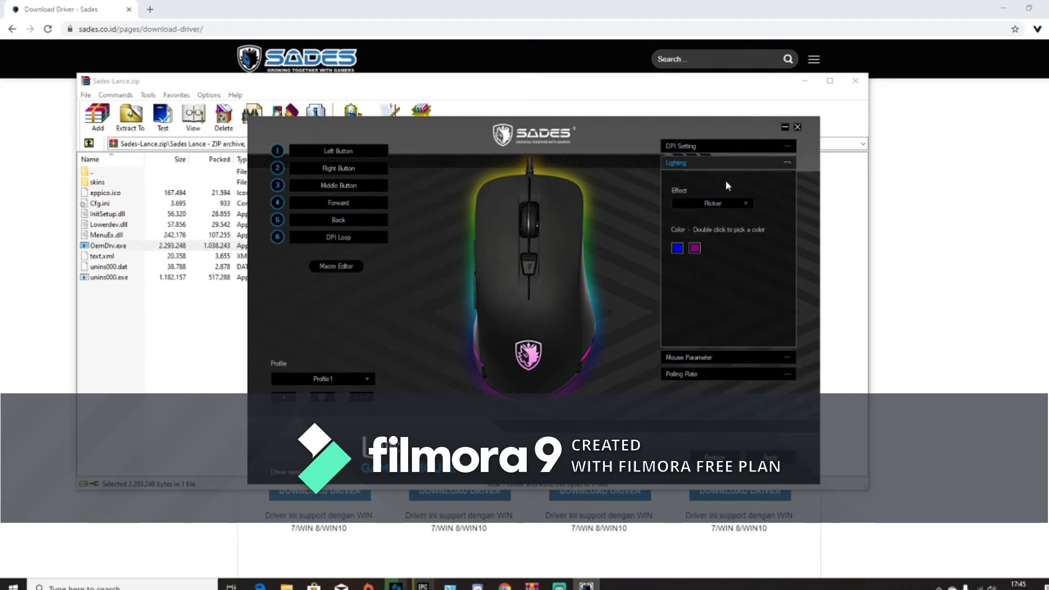
double_click(681, 248)
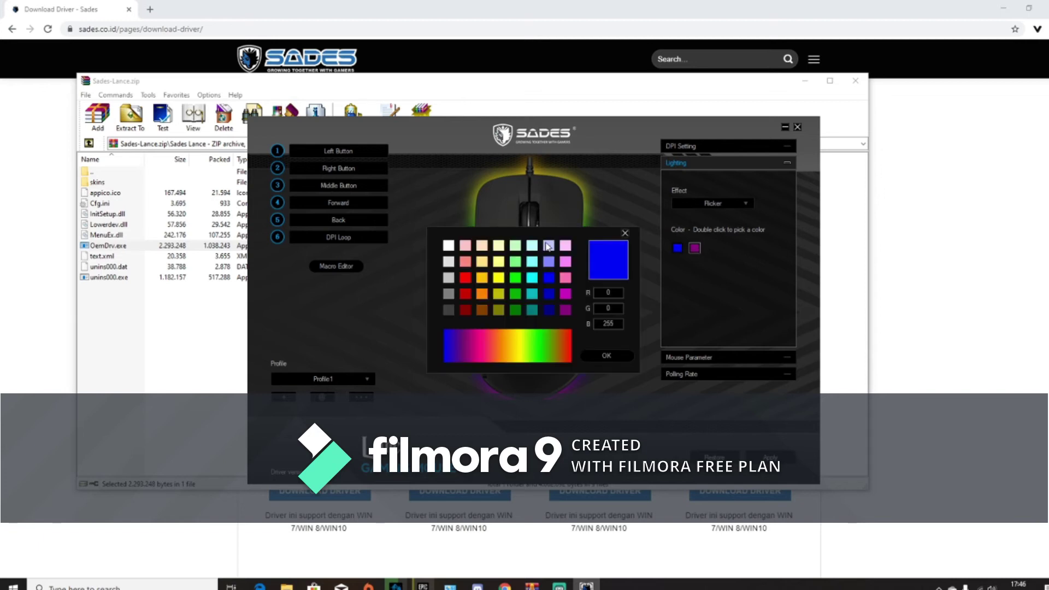
left_click(625, 233)
left_click(732, 203)
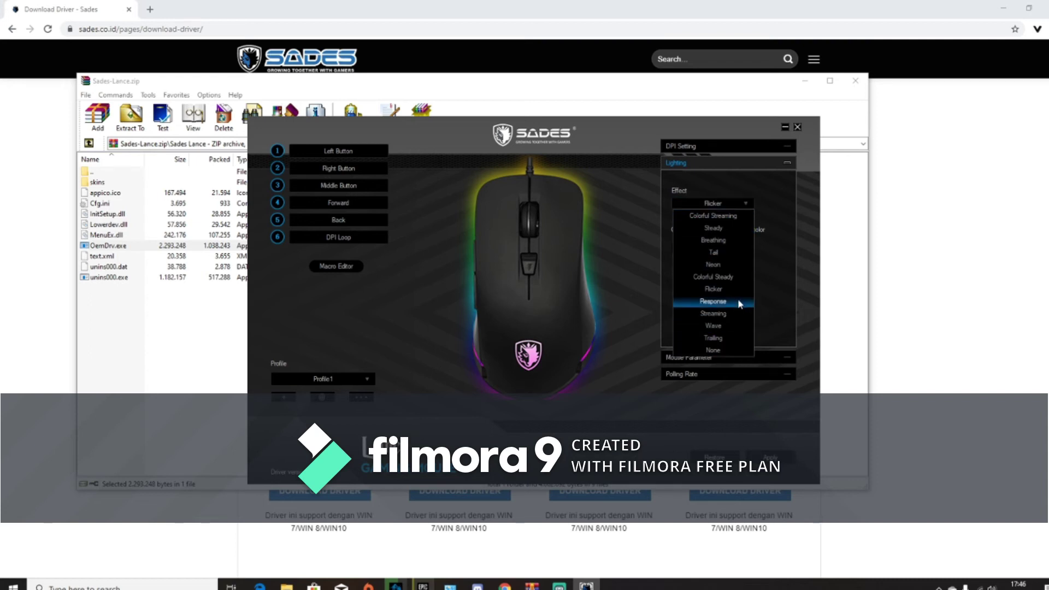
Step: Keep Flicker, check the Left Button options, and show Mouse Parameter: sensitivity 10, scrolling 3, double-click 550
left_click(797, 263)
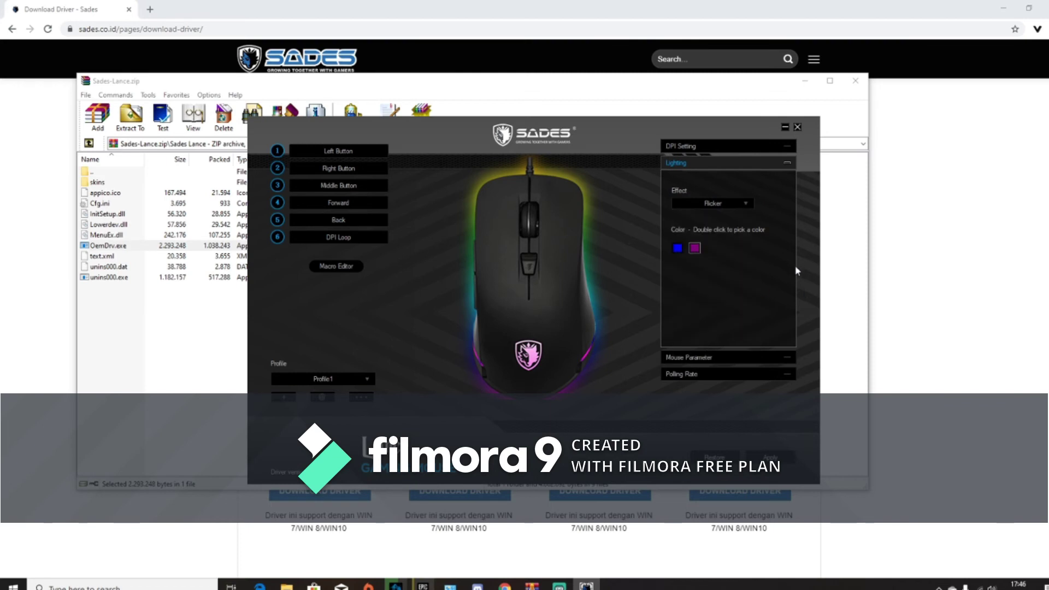
left_click(343, 156)
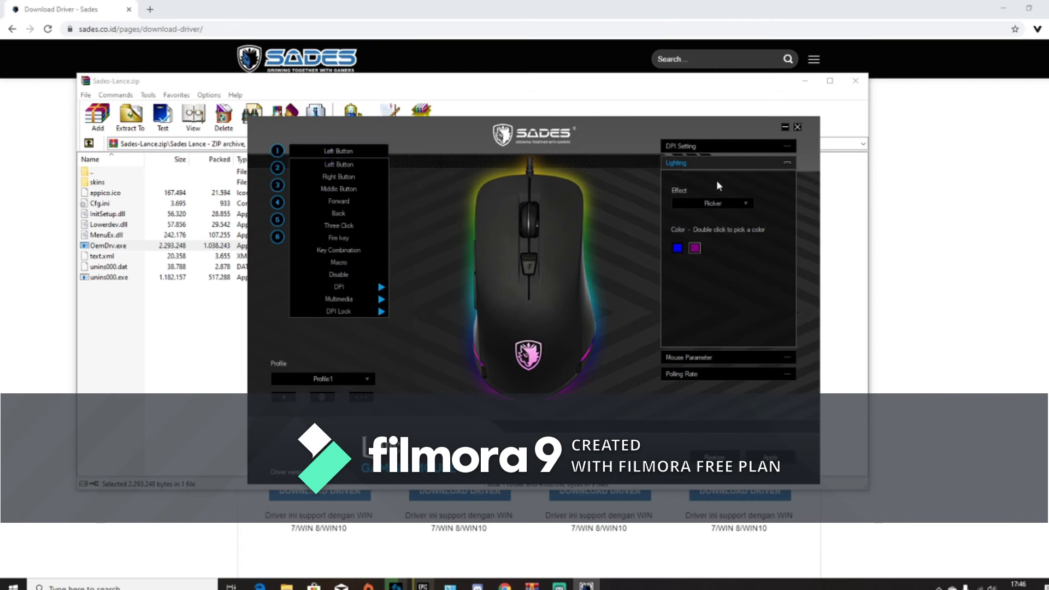
left_click(748, 146)
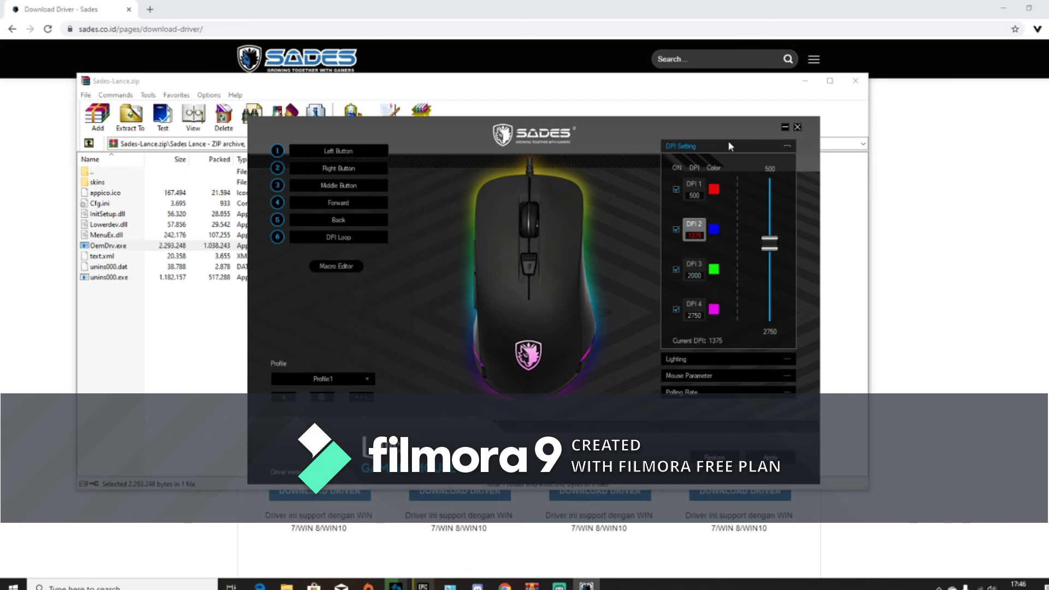
left_click(773, 376)
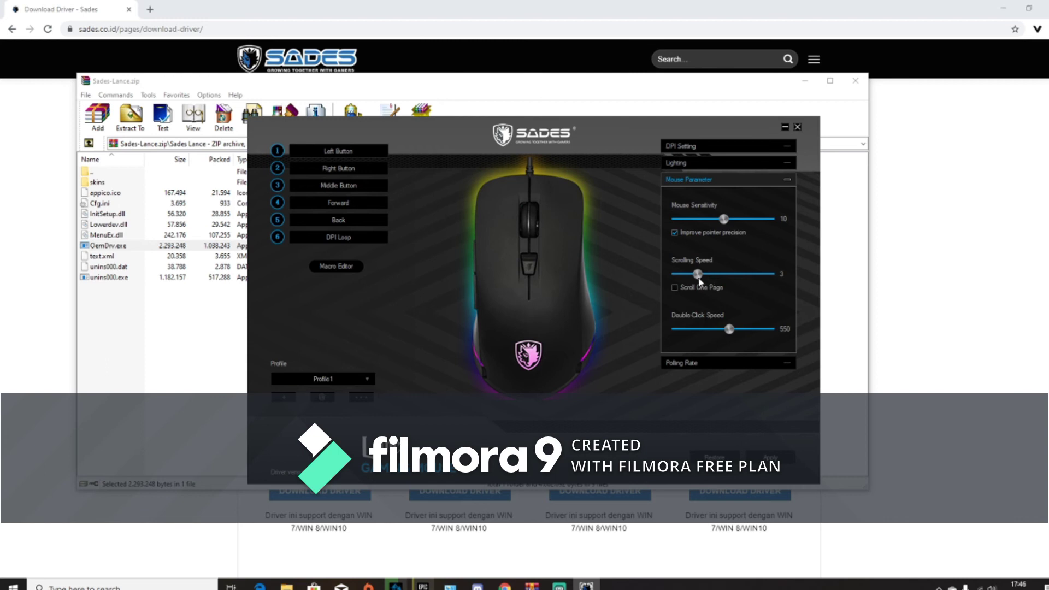
Step: Keep scrolling speed at 3 and raise double-click speed to 690, applying each change
left_click_drag(699, 280, 725, 282)
left_click(770, 457)
left_click(702, 274)
left_click(771, 458)
left_click(752, 329)
left_click(771, 458)
Step: Minimize the driver and WinRAR windows, then bring Streamlabs OBS to the front
left_click(787, 126)
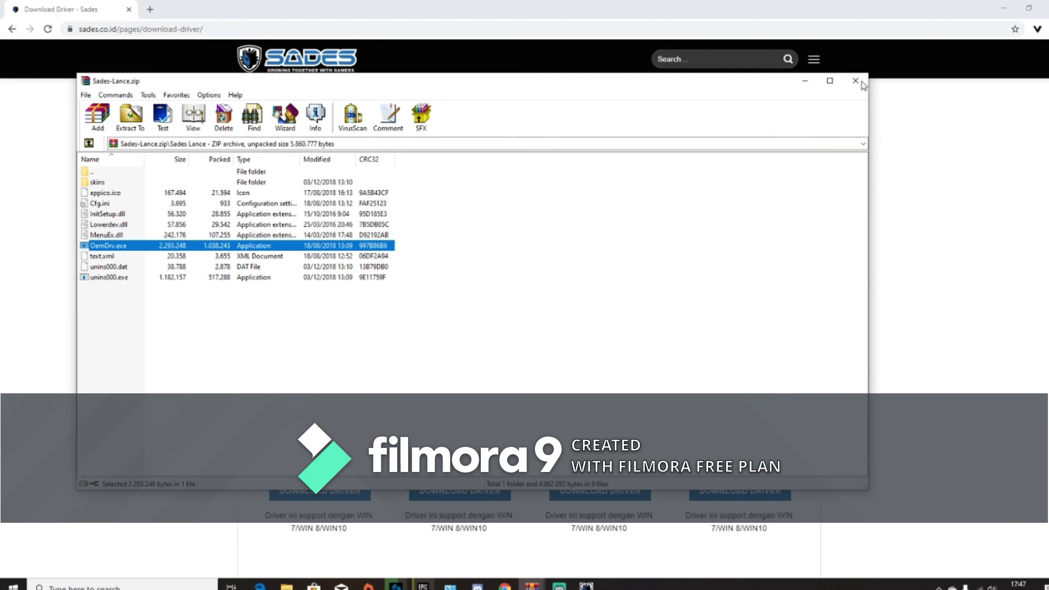
left_click(806, 81)
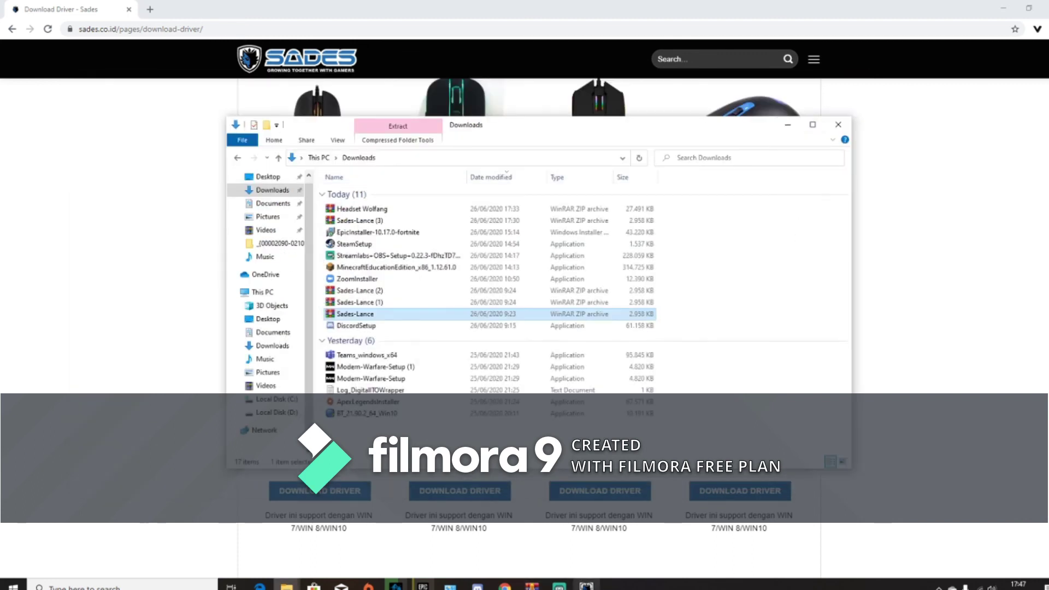
mouse_move(586, 584)
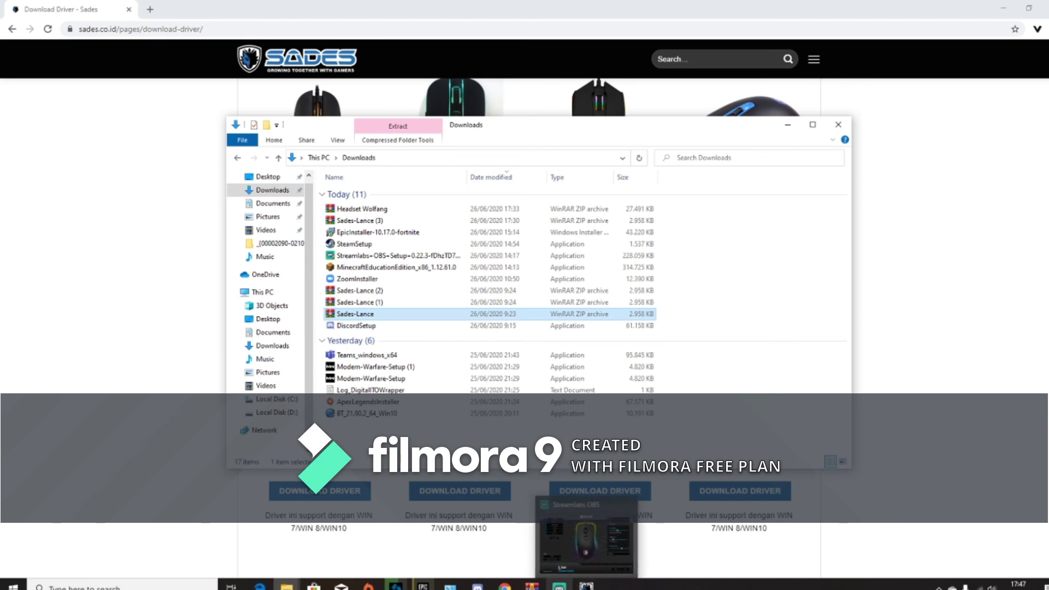
left_click(559, 585)
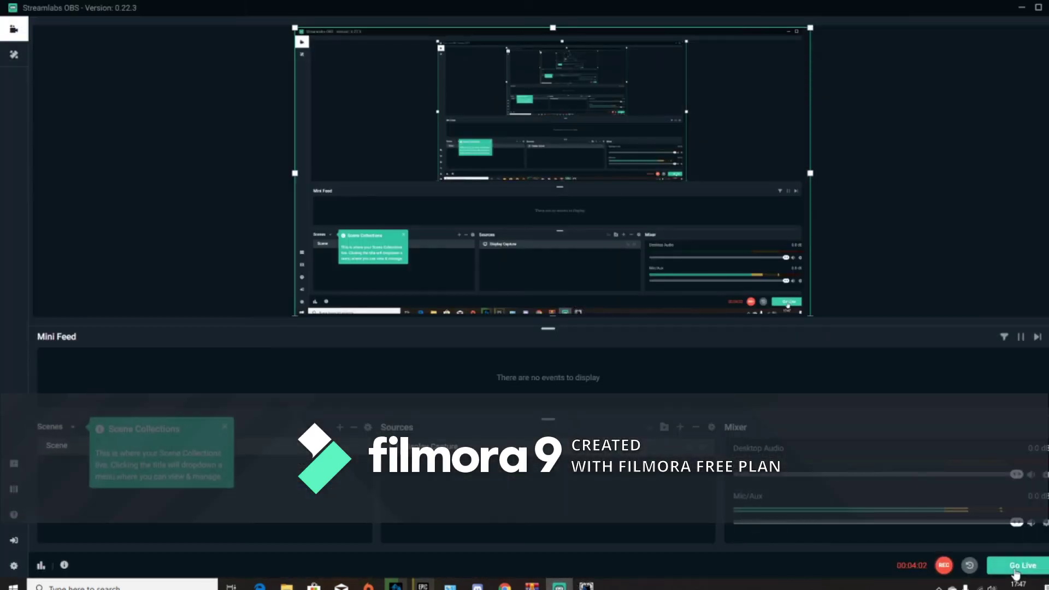